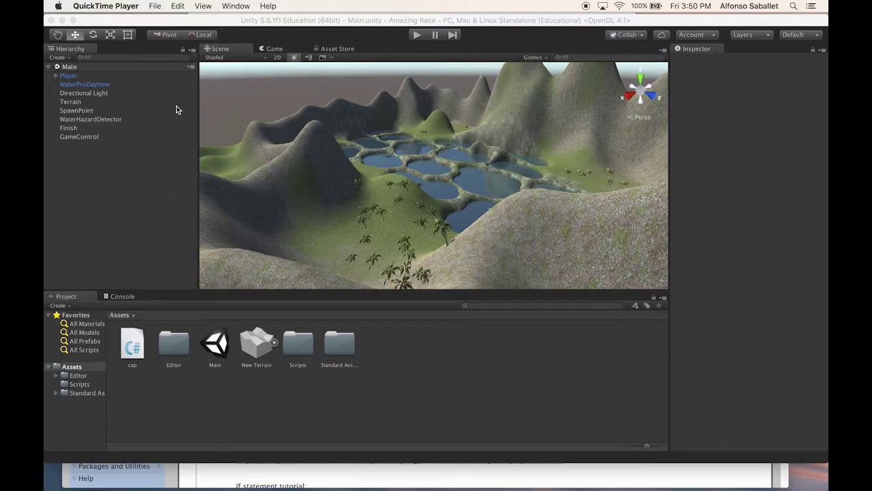
- After inspecting WaterHazardDetector, open Build Settings from the File menu and select WebGL
left_click(165, 120)
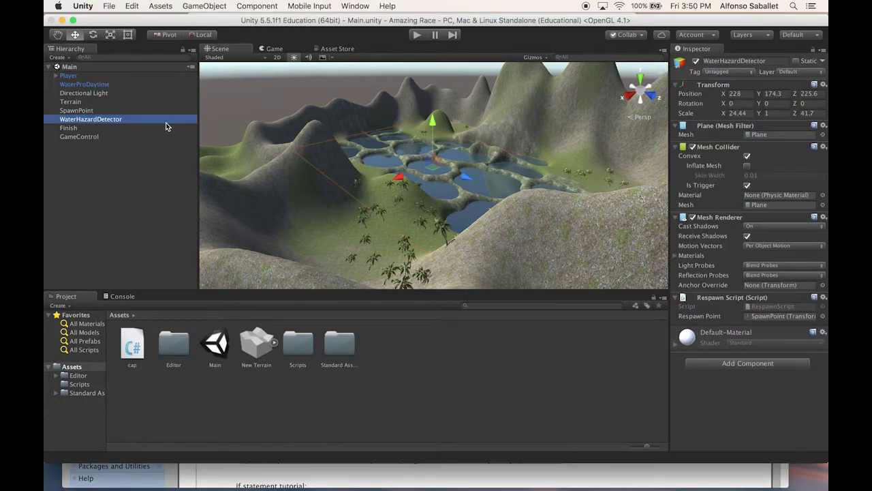
left_click(132, 184)
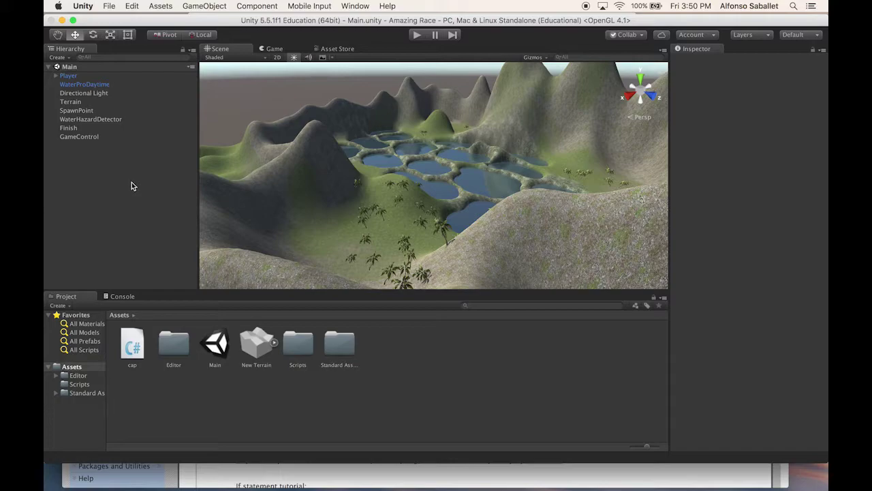
left_click(110, 7)
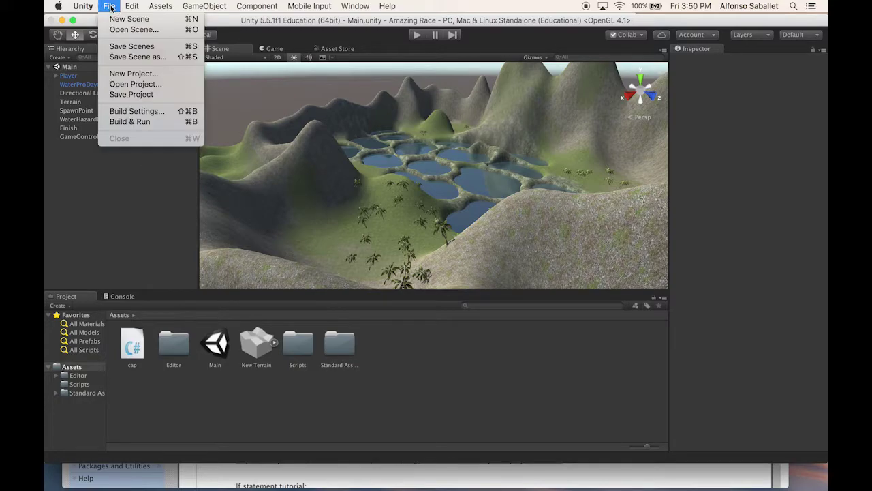
left_click(139, 116)
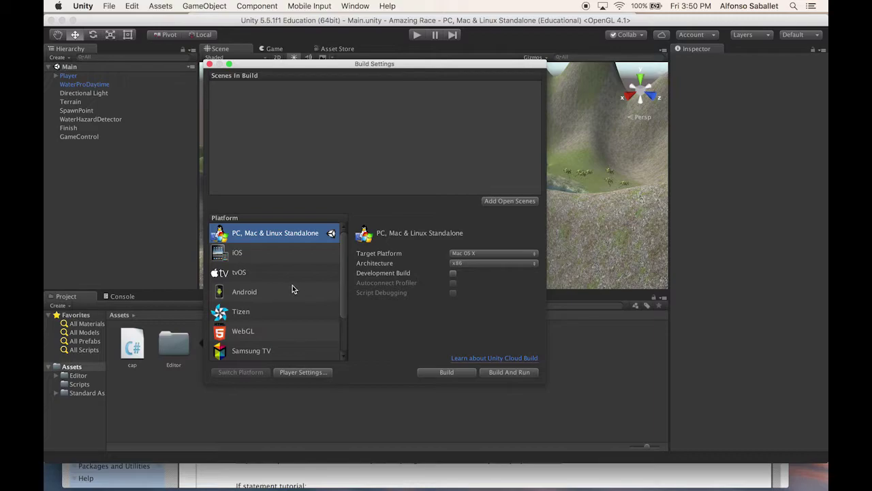
scroll(293, 290, "down", 2)
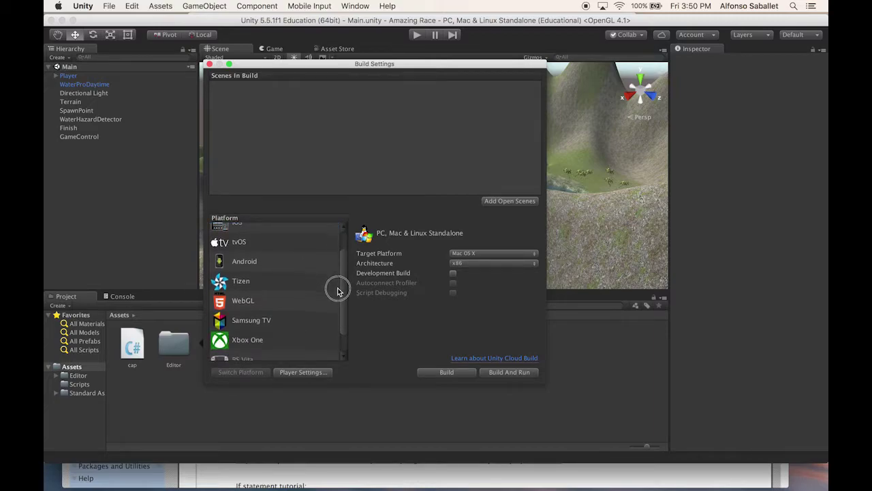
left_click(291, 302)
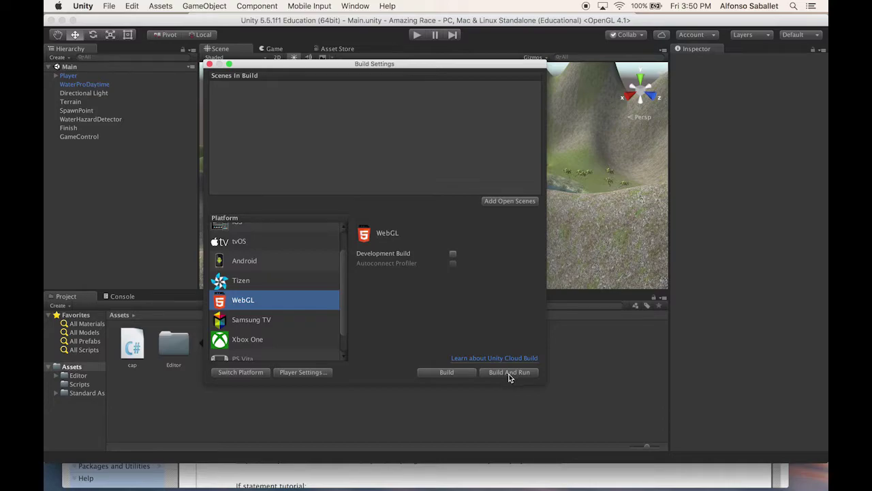
- Start Build And Run and name the WebGL build 'Saballett_Hour_7'
left_click(508, 373)
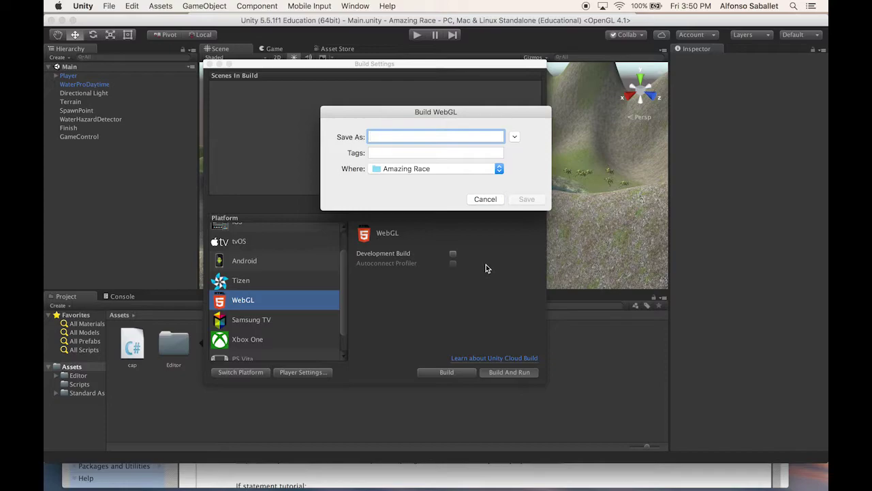
type("Sa")
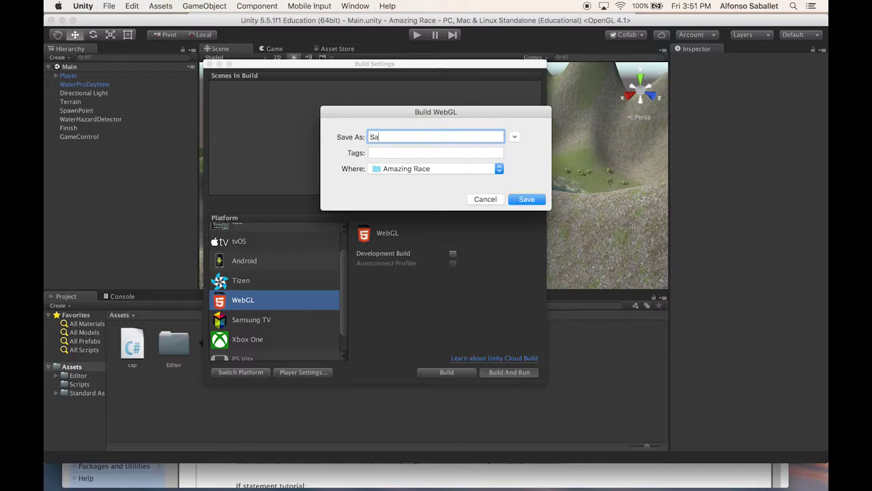
type("ballett")
key("BackSpace")
type("t_")
type("Hour")
type("_&")
key("BackSpace")
type("7")
- Choose the Hour 7 folder as the build's save location
left_click(490, 171)
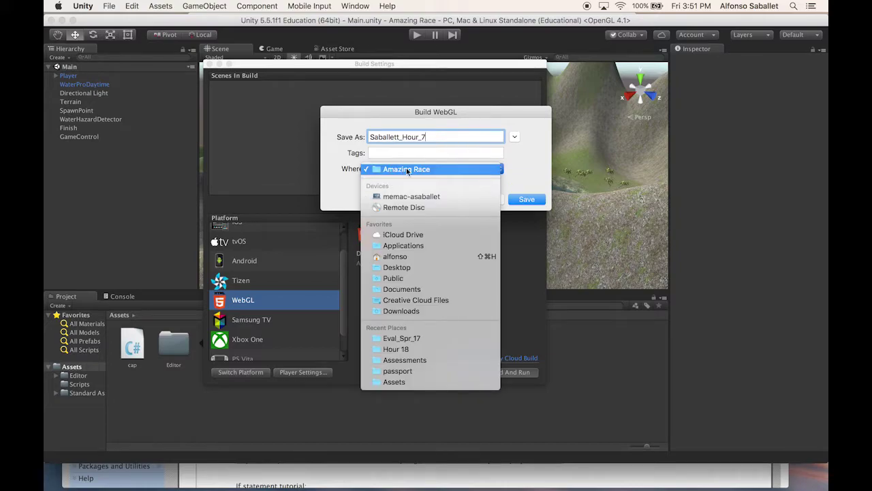
left_click(407, 169)
left_click(516, 136)
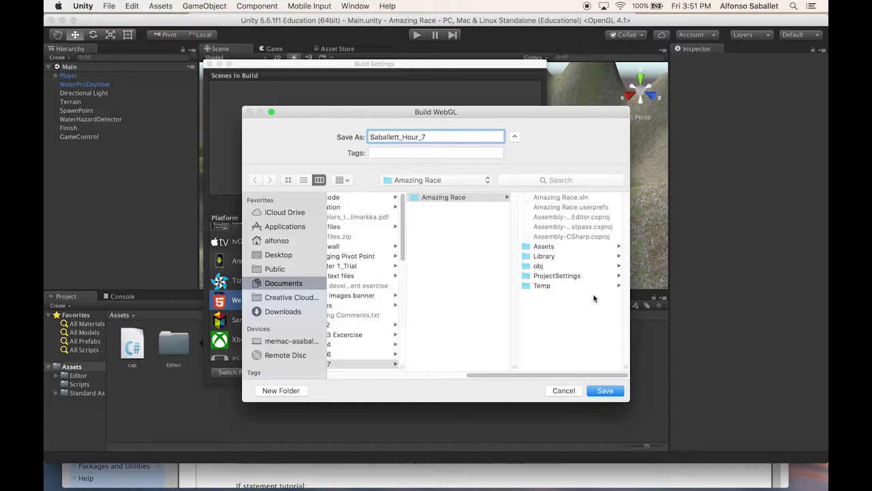
left_click(451, 265)
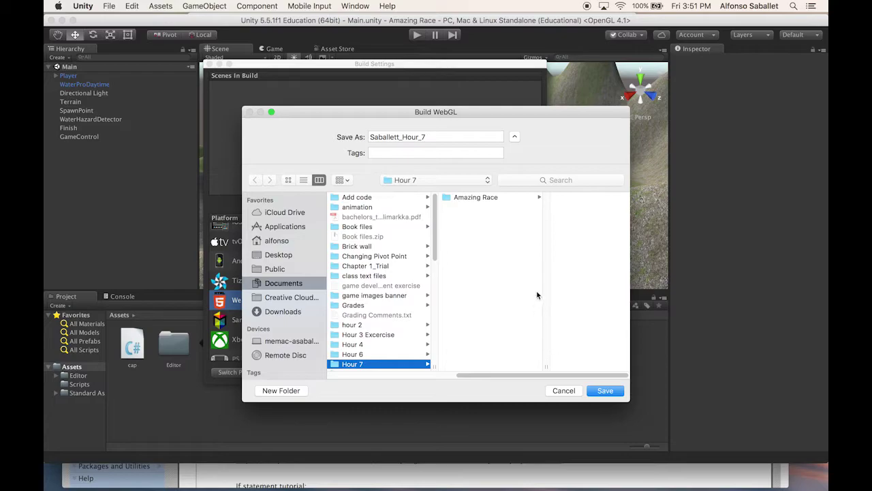
- Save to build the Amazing Race WebGL game and launch it in Firefox
left_click(603, 390)
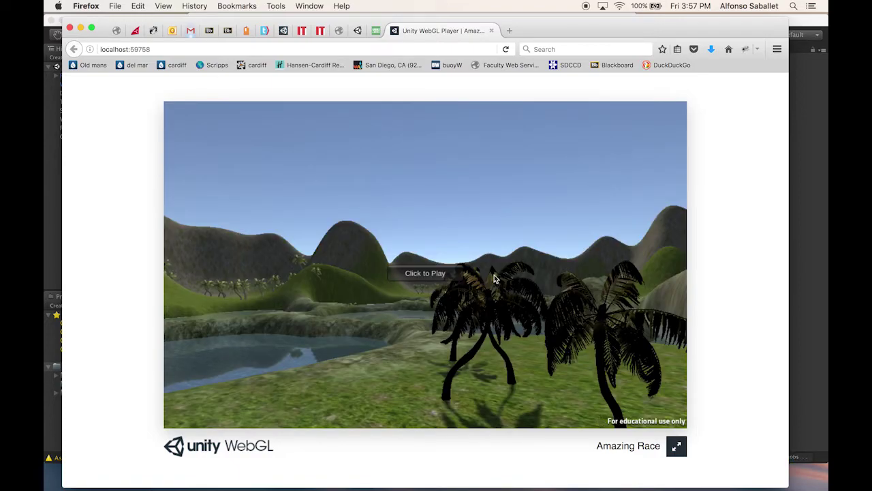
- Play the WebGL build full screen in Firefox, walking forward toward the ponds
left_click(677, 446)
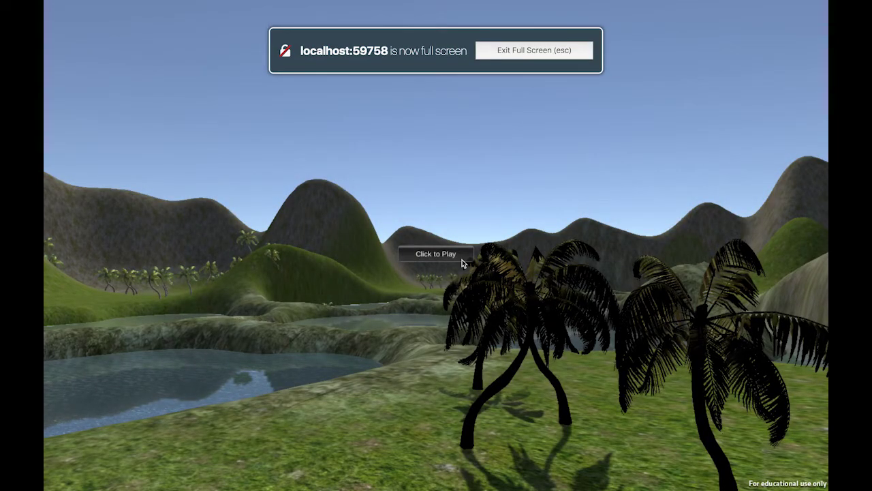
left_click(463, 258)
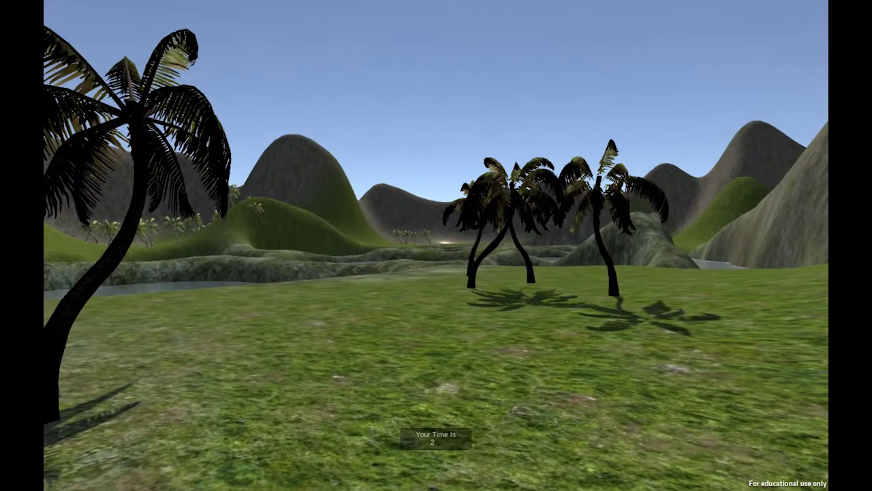
key("w")
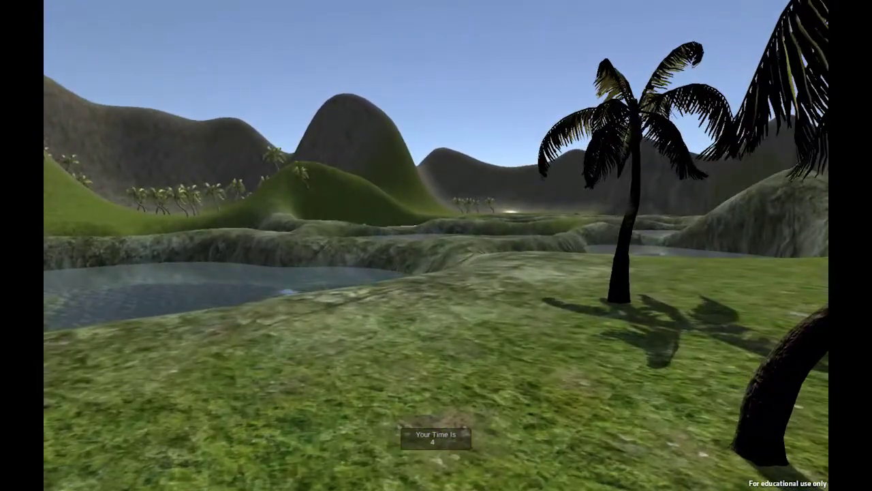
key("w")
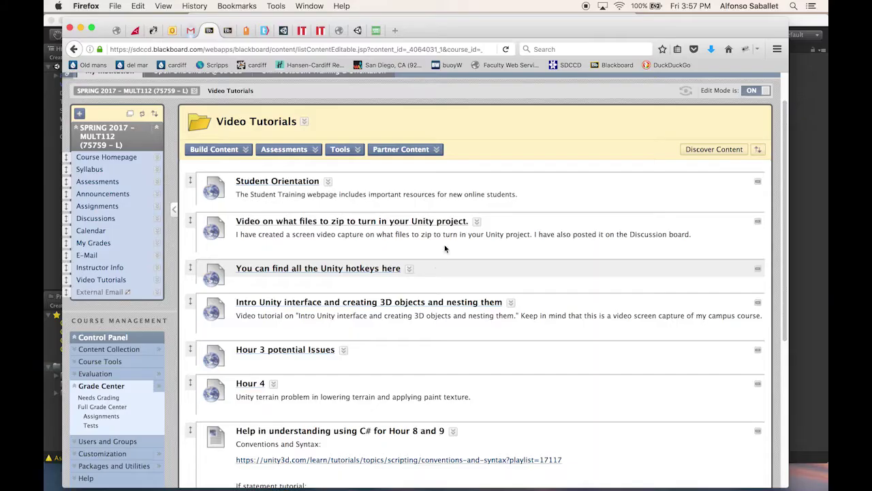
- Switch to Finder and open the Saballett_Hour_7 build folder inside Hour 7
key("super+Tab")
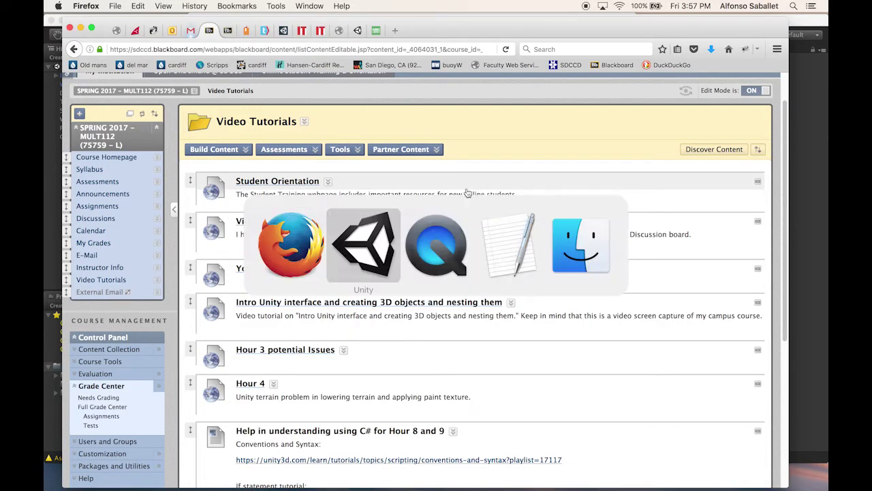
left_click(622, 254)
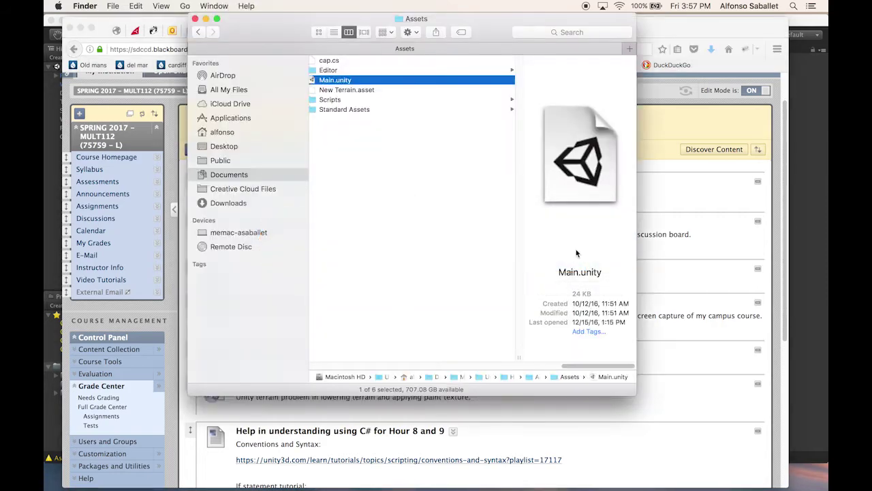
left_click_drag(579, 366, 520, 367)
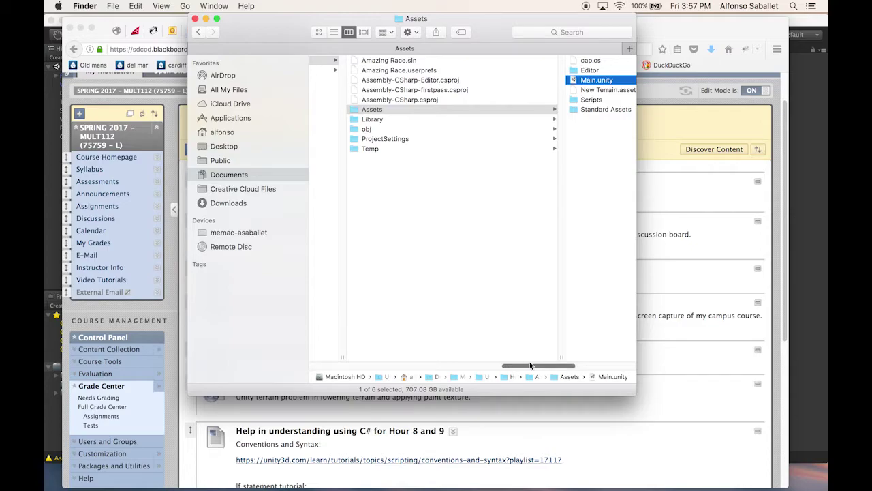
left_click_drag(529, 364, 479, 359)
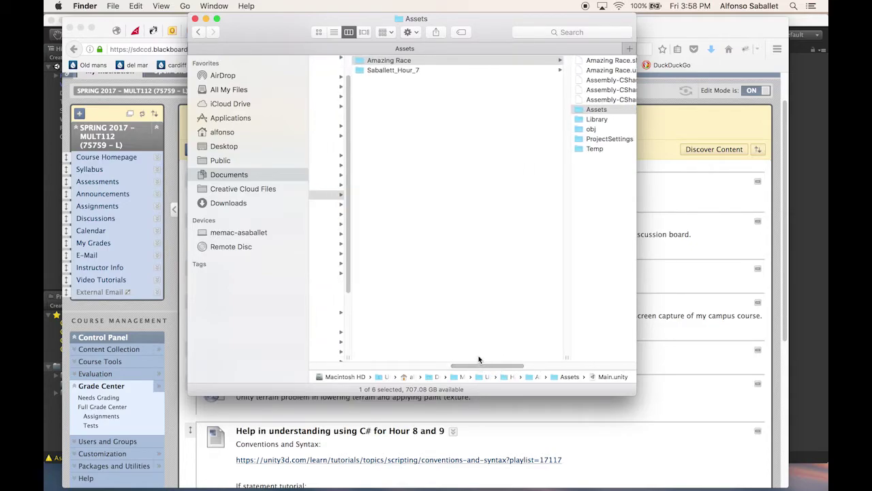
left_click(361, 71)
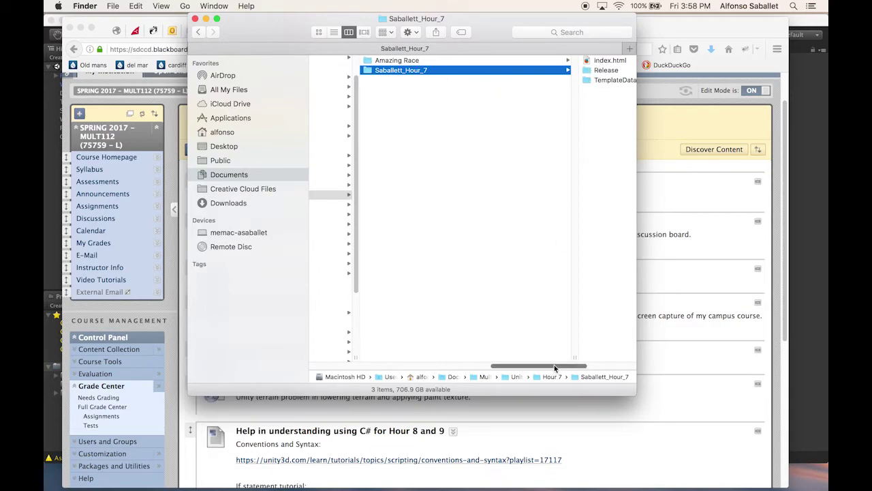
- Review the build files, then select the Saballett_Hour_7 folder itself
left_click_drag(554, 365, 565, 364)
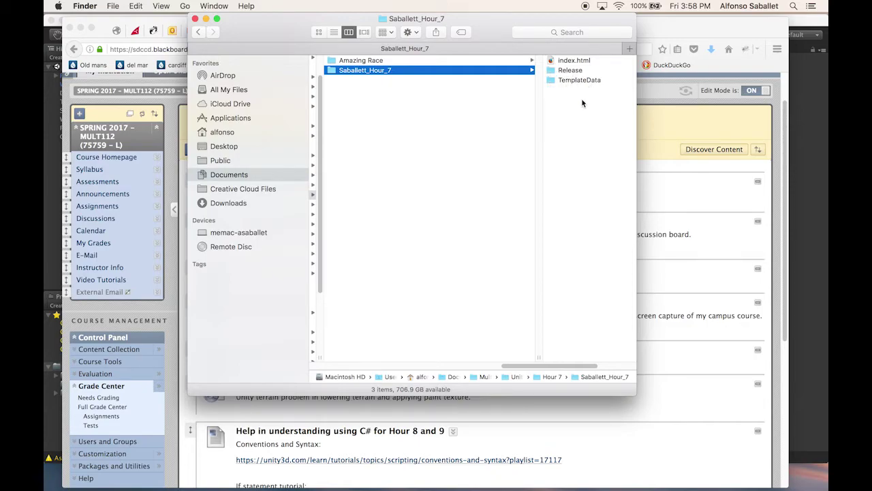
left_click_drag(583, 102, 561, 63)
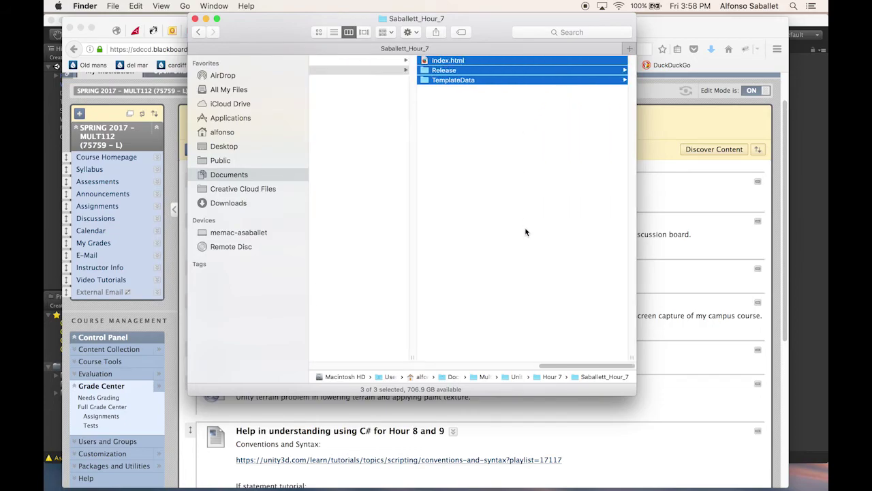
left_click_drag(585, 365, 534, 365)
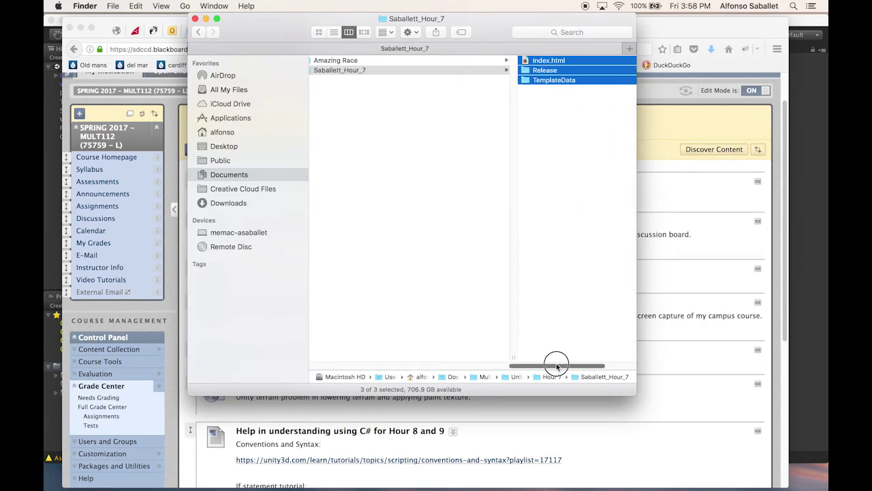
left_click(413, 83)
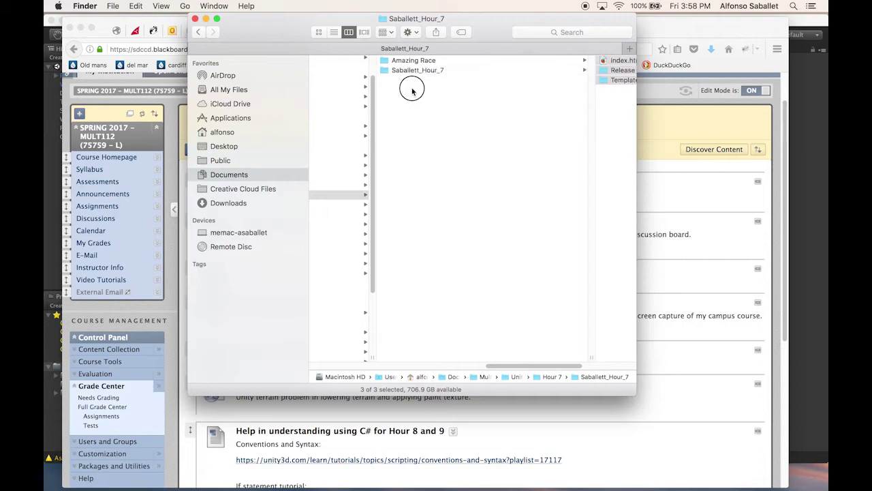
left_click(437, 71)
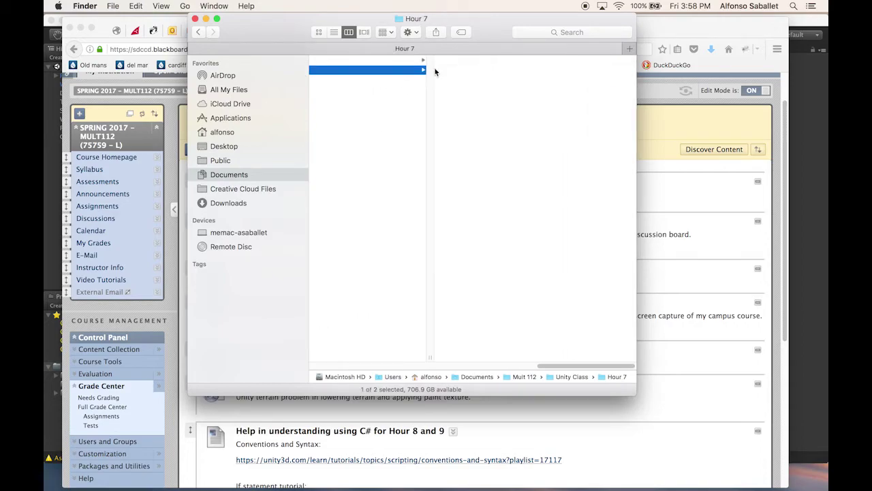
- Compress Saballett_Hour_7 into Saballett_Hour_7.zip from its right-click menu
right_click(318, 71)
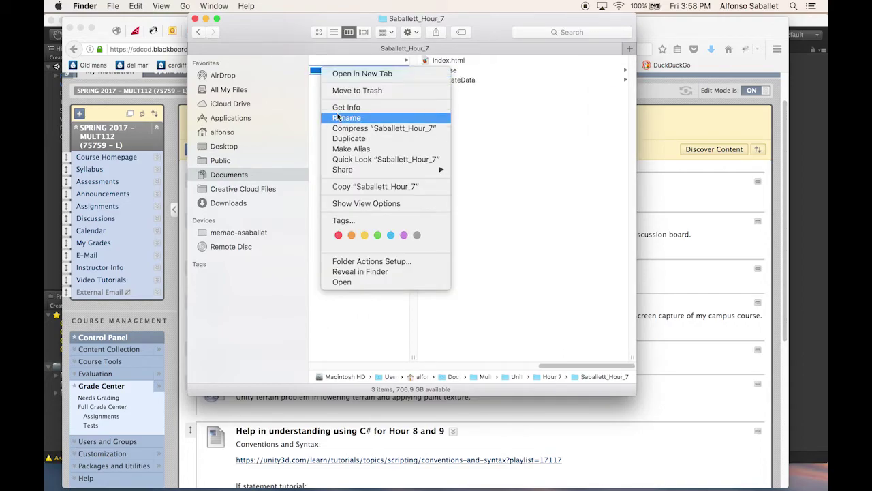
left_click(372, 128)
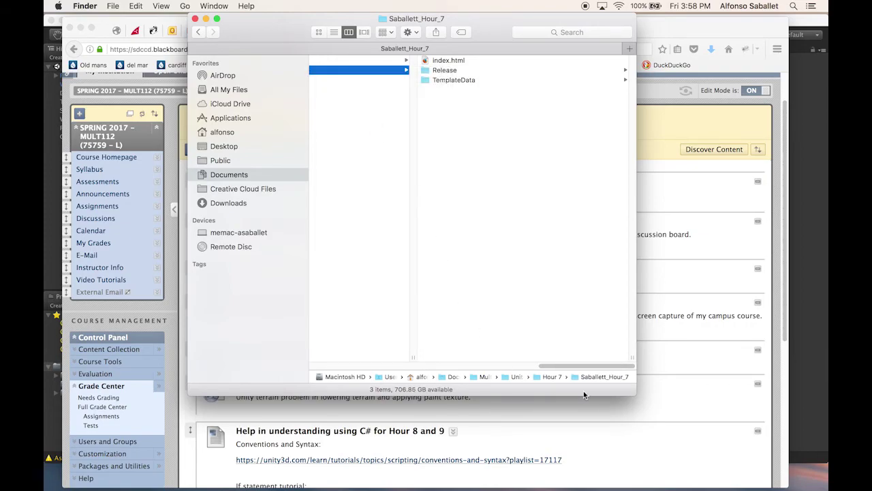
left_click_drag(584, 365, 533, 368)
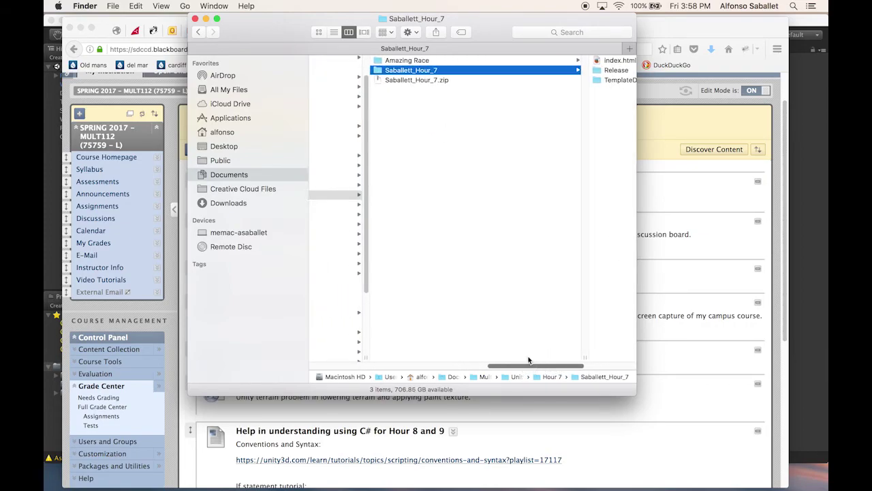